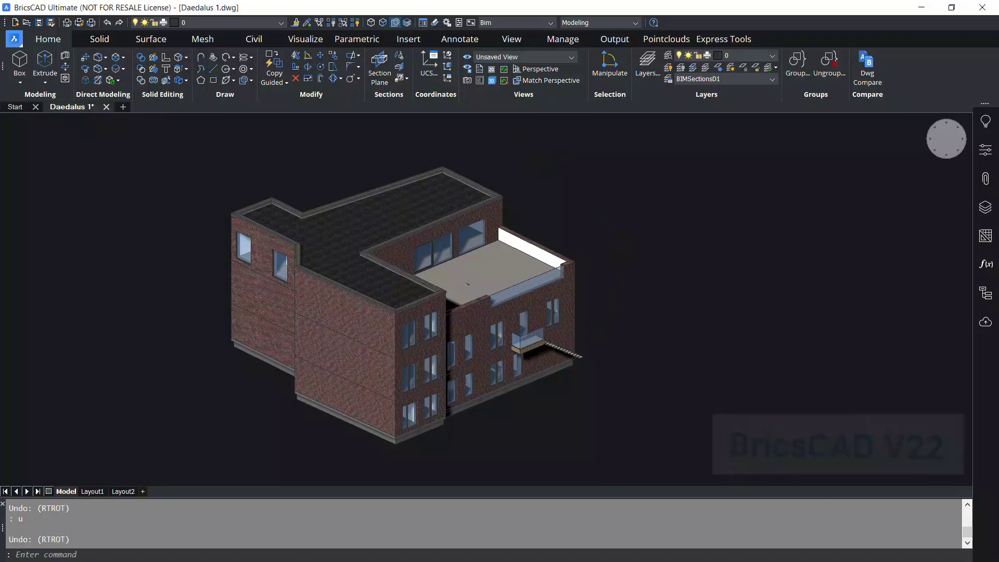
Rotate the Daedalus 1 brick building model back to its front-facing view
{"action": "middle_click_drag", "start_coordinate": [603, 333], "coordinate": [804, 231], "text": "shift"}
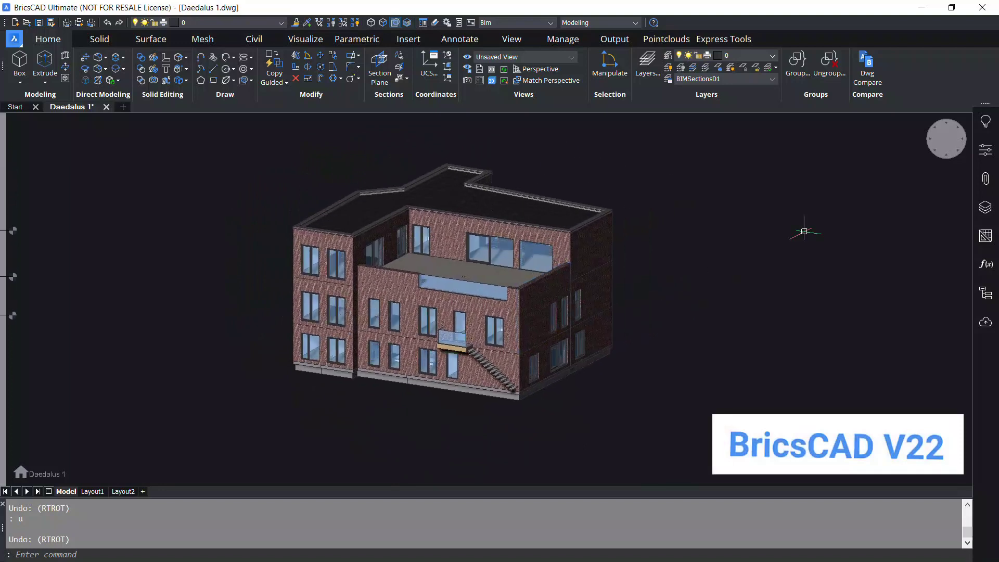
Run PURGE on All item types with <*> names and verification, answering No to every block prompt
{"action": "type", "text": "purge"}
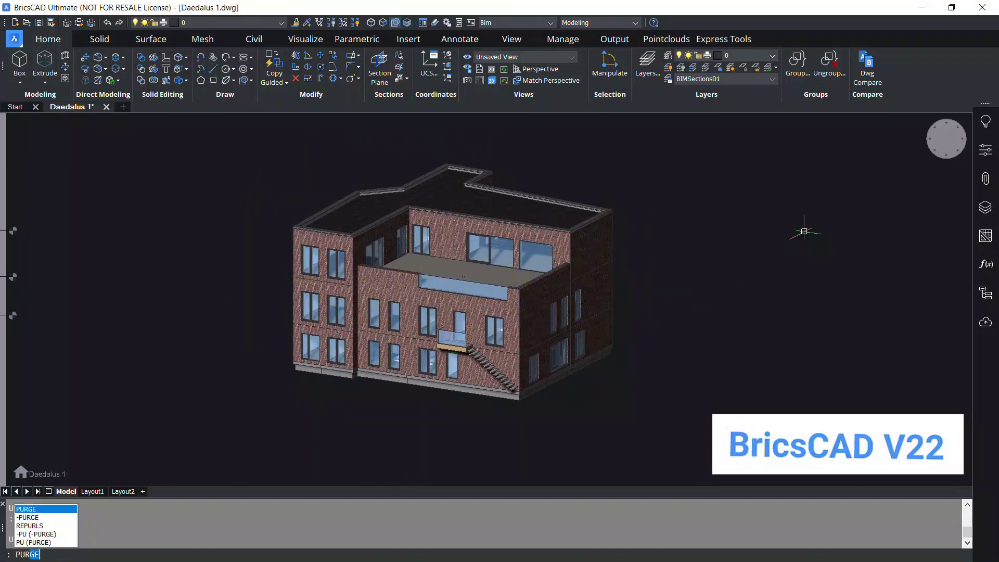
{"action": "key", "text": "Return"}
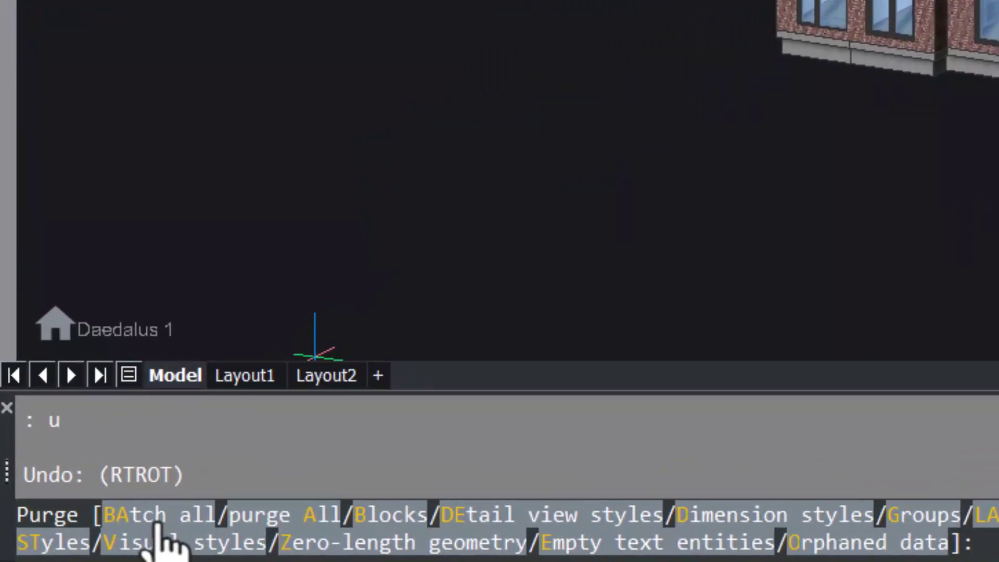
{"action": "left_click", "coordinate": [307, 515]}
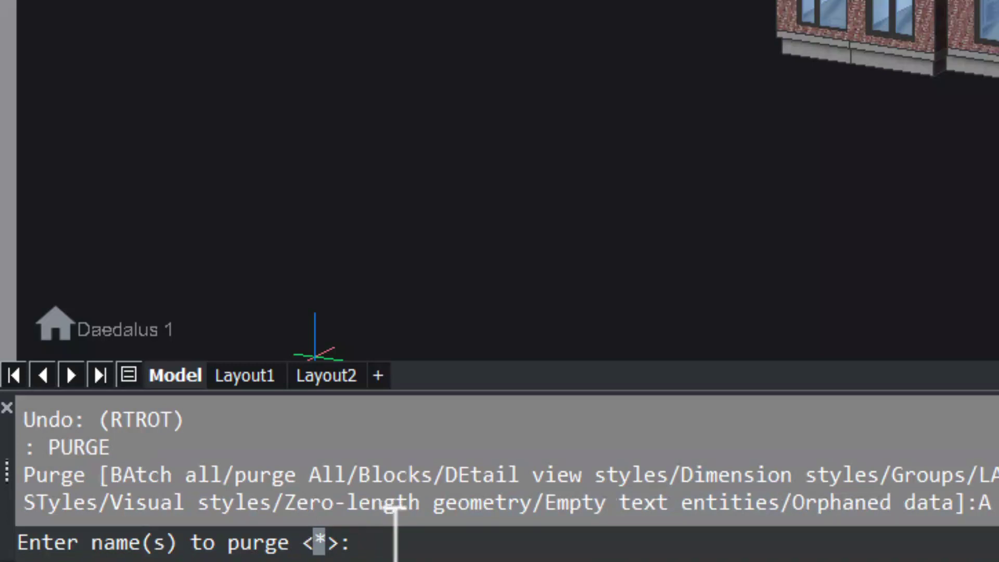
{"action": "key", "text": "Return"}
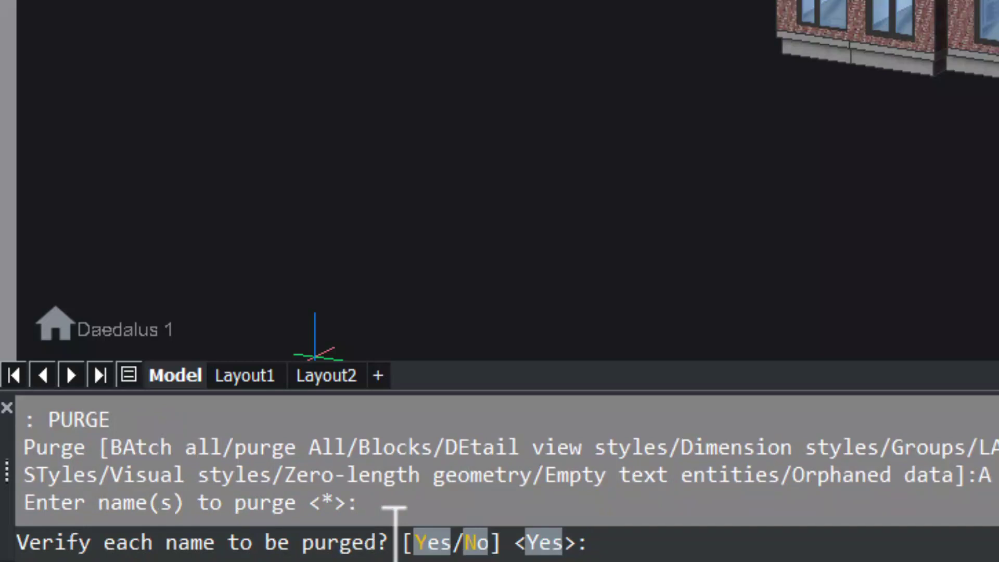
{"action": "key", "text": "Return"}
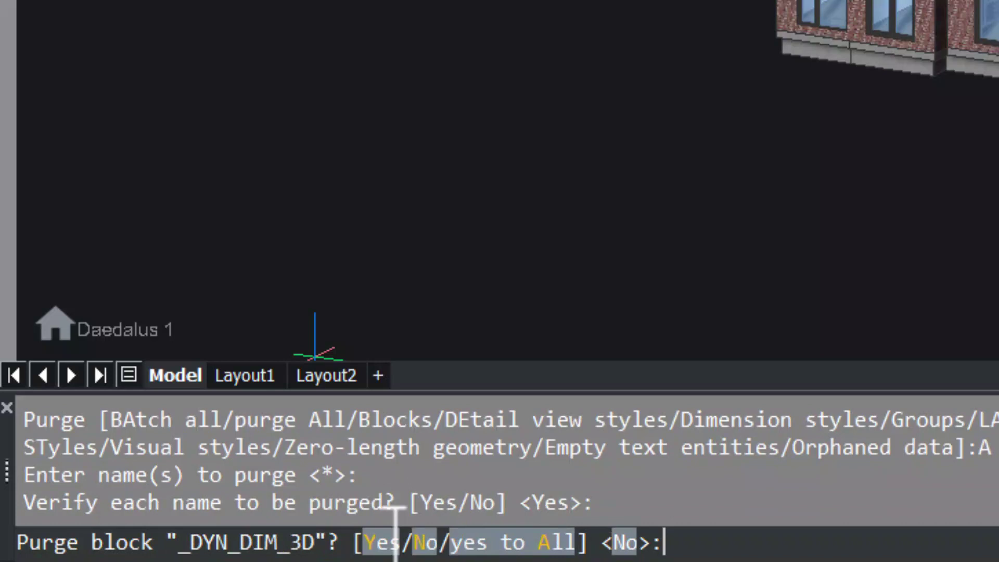
{"action": "key", "text": "Return"}
{"action": "key", "text": "Return"}
{"action": "key", "text": "Return"}
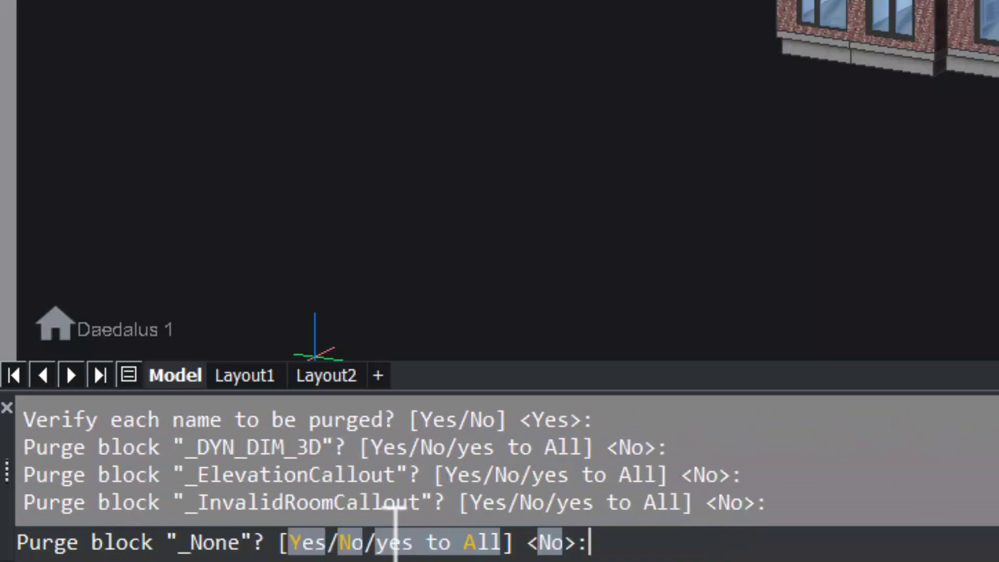
{"action": "key", "text": "Return"}
{"action": "key", "text": "Return"}
{"action": "key", "text": "Return"}
{"action": "key", "text": "Return"}
{"action": "key", "text": "Return"}
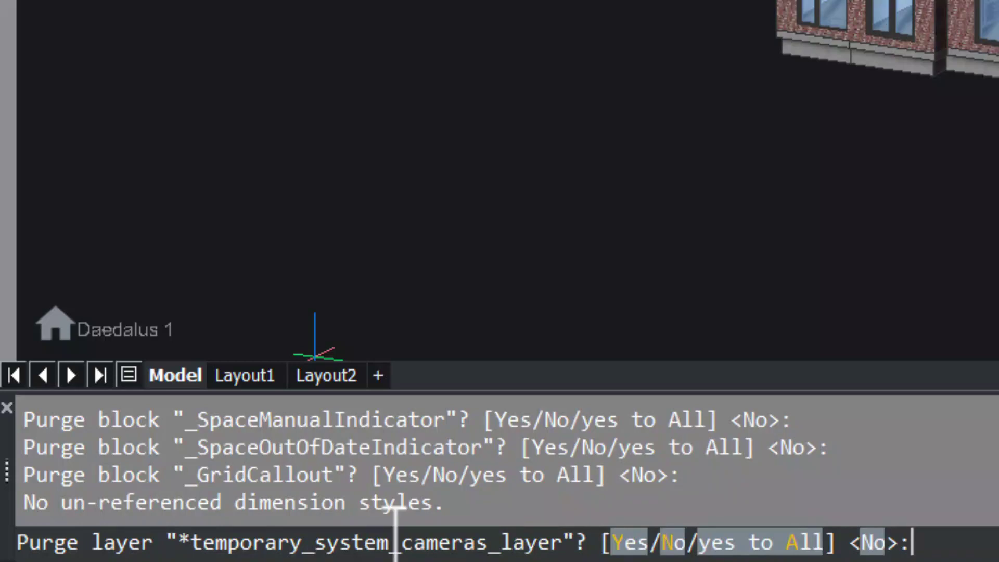
Cancel the running purge and restart PURGE for Blocks only, all names, verifying each
{"action": "key", "text": "Escape"}
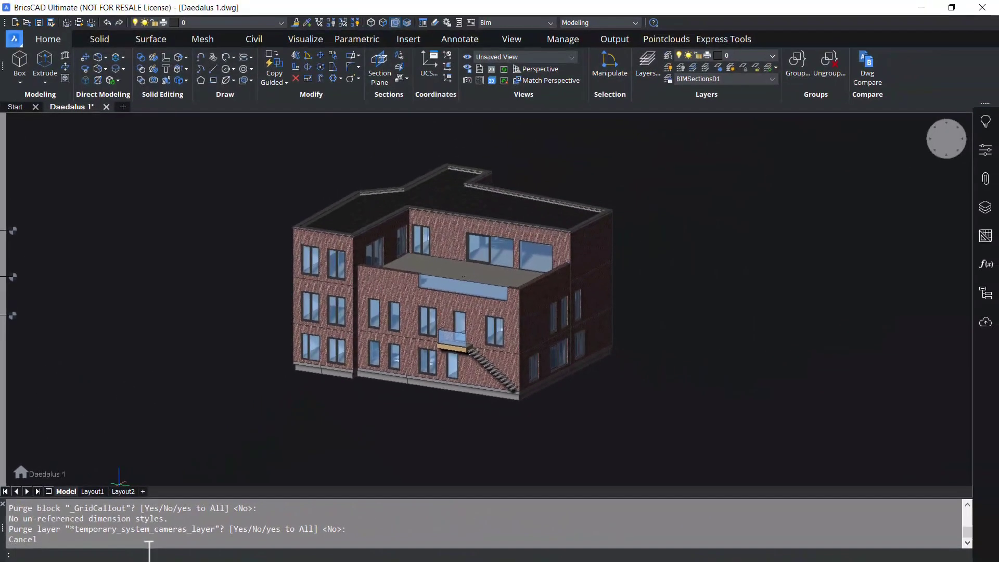
{"action": "key", "text": "Return"}
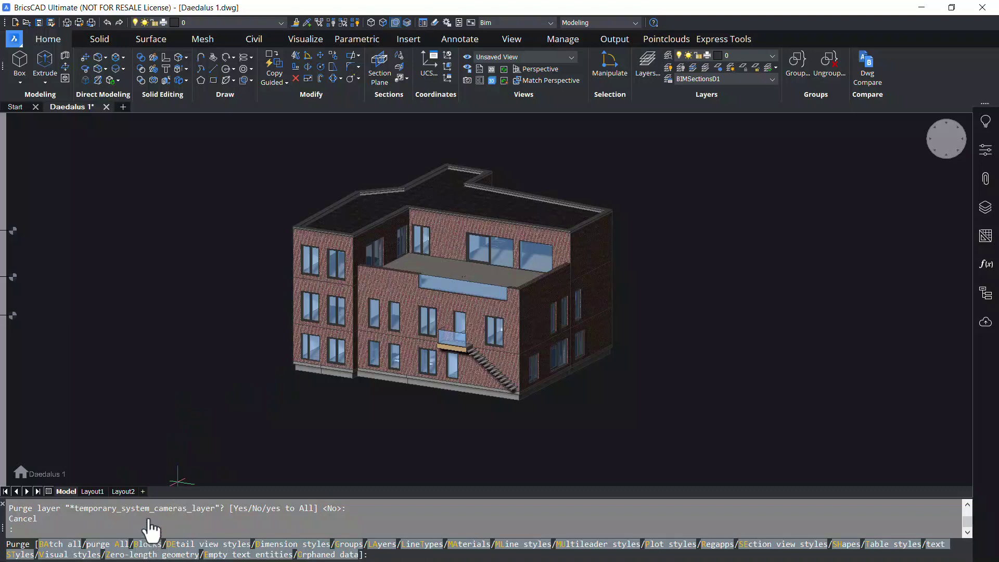
{"action": "left_click", "coordinate": [153, 549]}
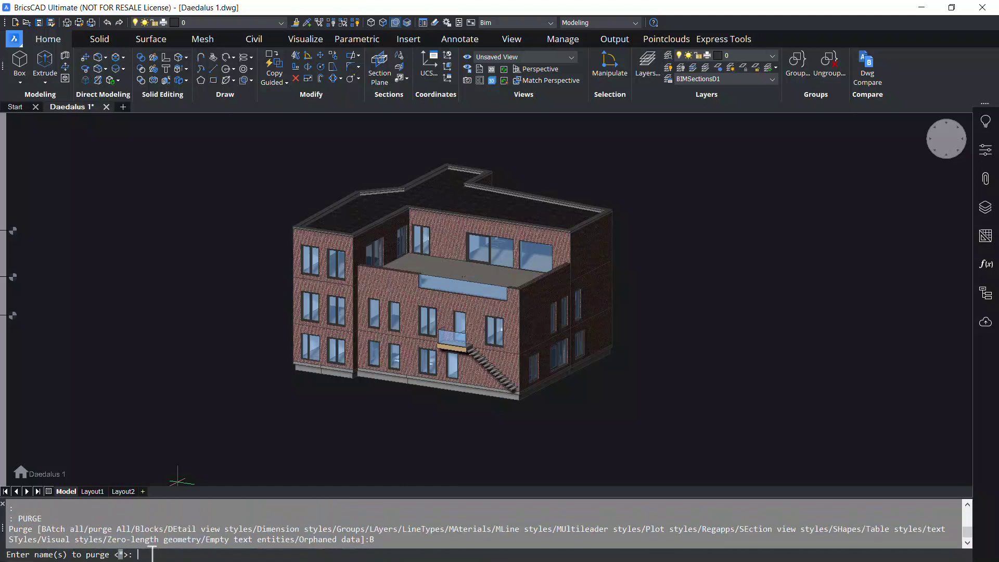
{"action": "key", "text": "Return"}
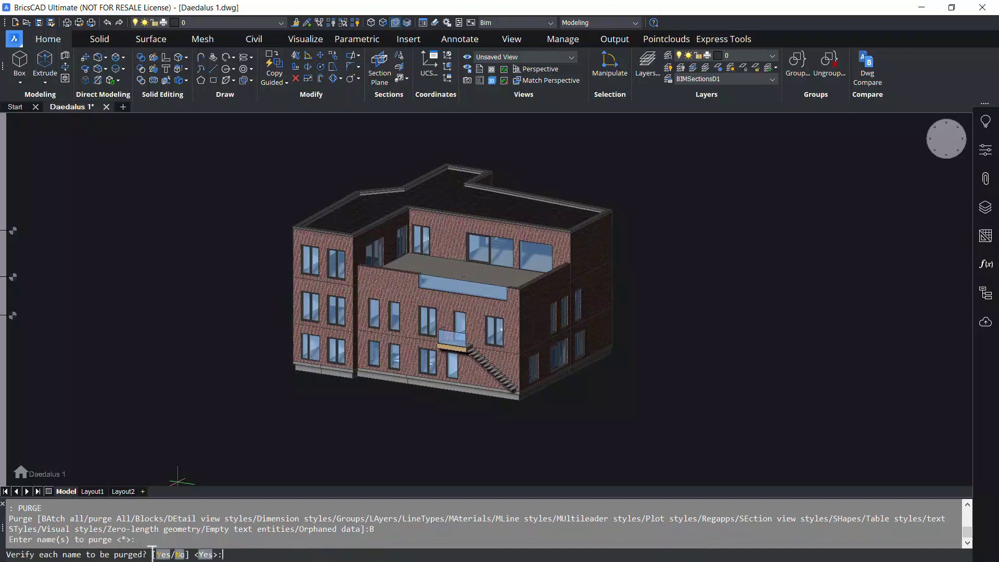
{"action": "key", "text": "Return"}
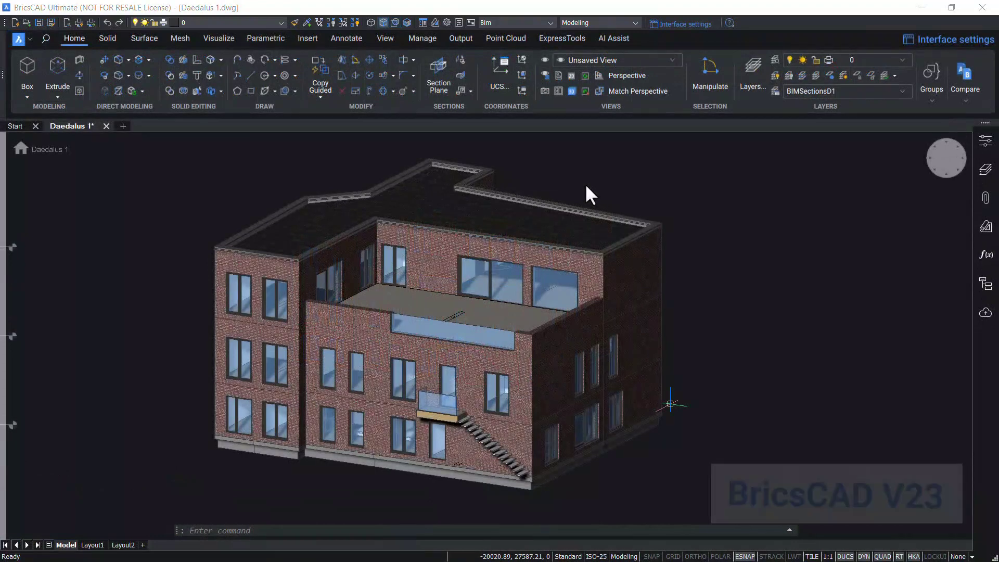
Enter PURGE to show the V23 Purge dialog listing 21 of 43 unused items
{"action": "left_click", "coordinate": [223, 530]}
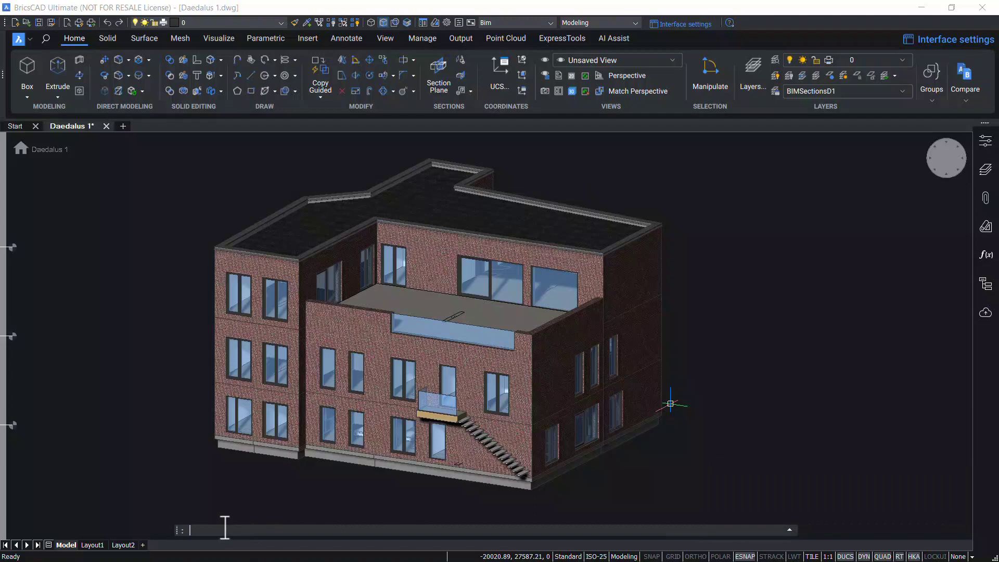
{"action": "type", "text": "purge"}
{"action": "key", "text": "Return"}
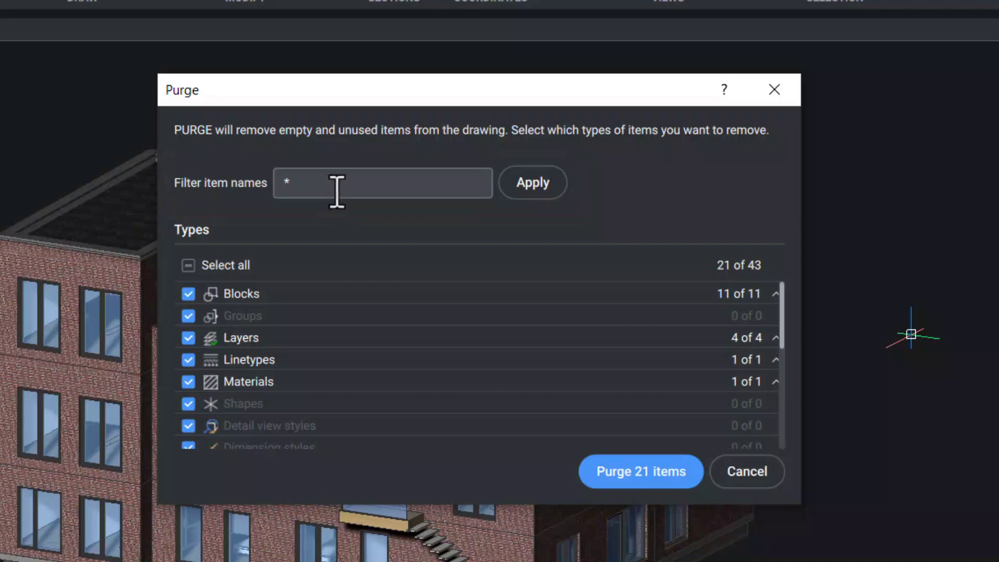
Replace the item name filter with B* and apply it to the purge list
{"action": "left_click", "coordinate": [334, 185]}
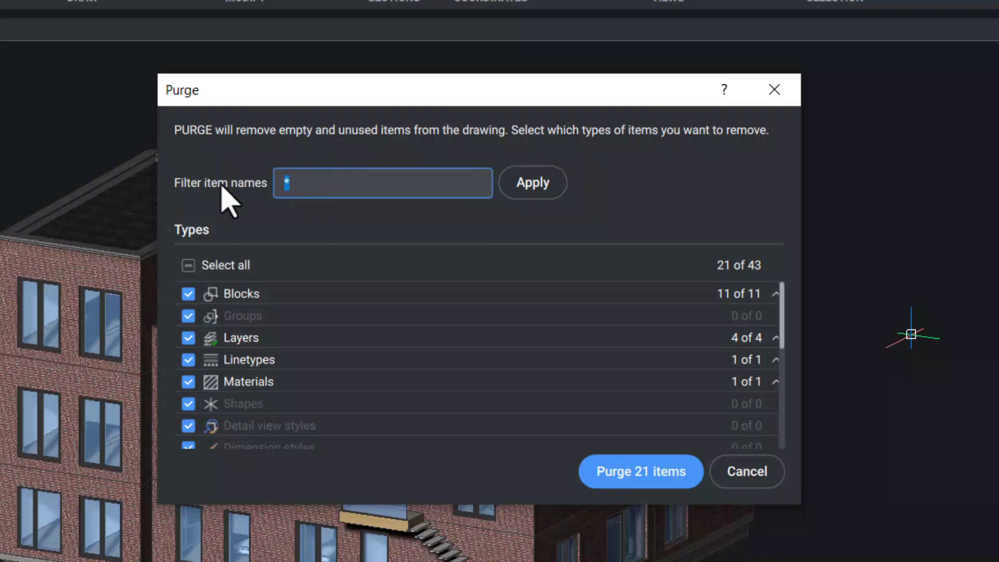
{"action": "key", "text": "BackSpace"}
{"action": "type", "text": "B*"}
{"action": "left_click", "coordinate": [540, 182]}
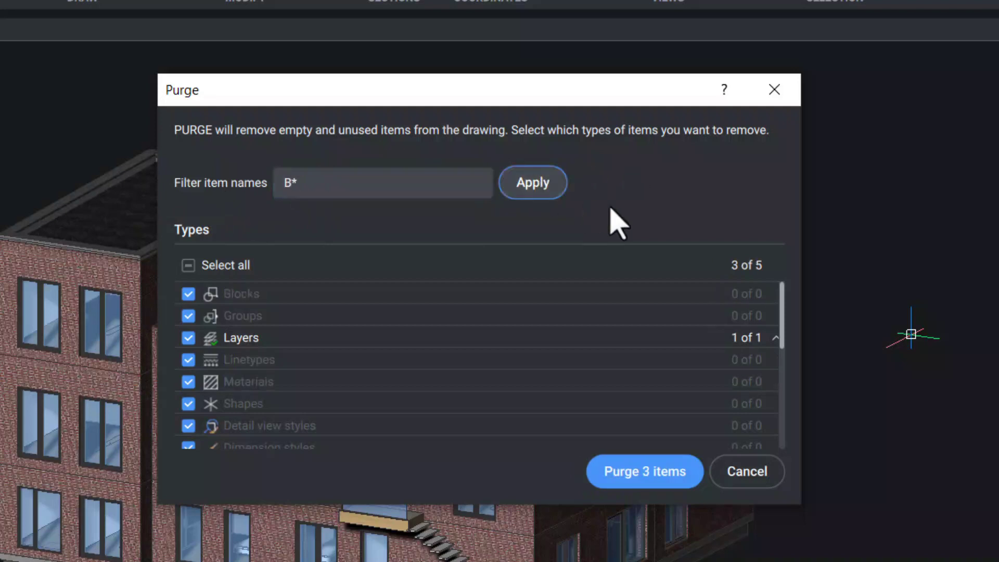
{"action": "scroll", "coordinate": [767, 323], "scroll_direction": "down", "scroll_amount": 3}
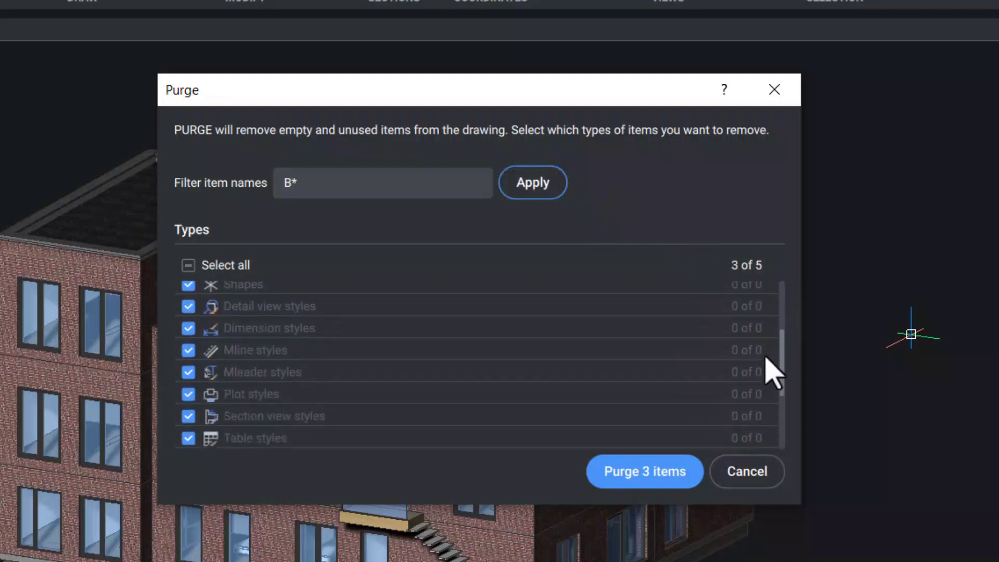
{"action": "scroll", "coordinate": [766, 365], "scroll_direction": "down", "scroll_amount": 4}
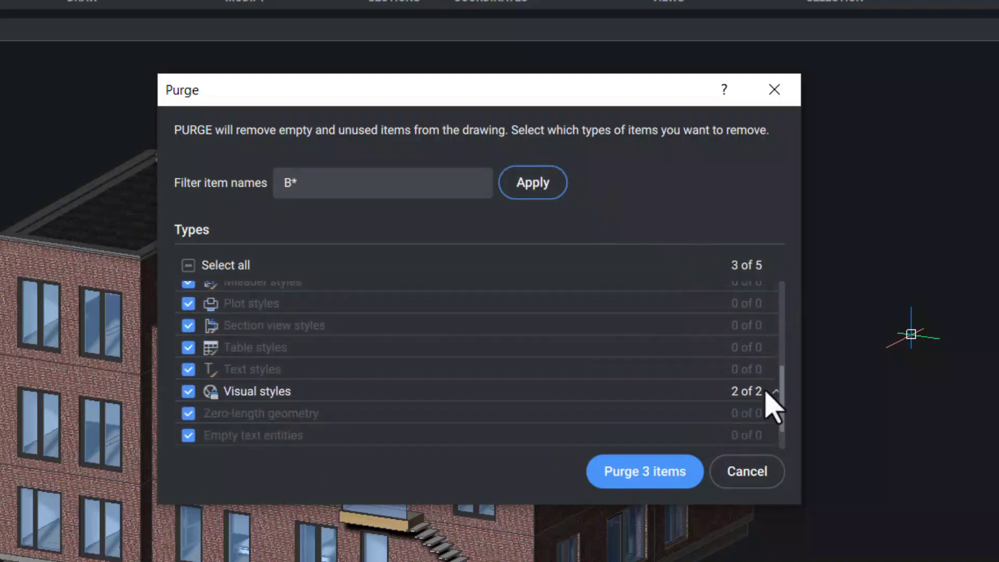
{"action": "scroll", "coordinate": [769, 364], "scroll_direction": "up", "scroll_amount": 7}
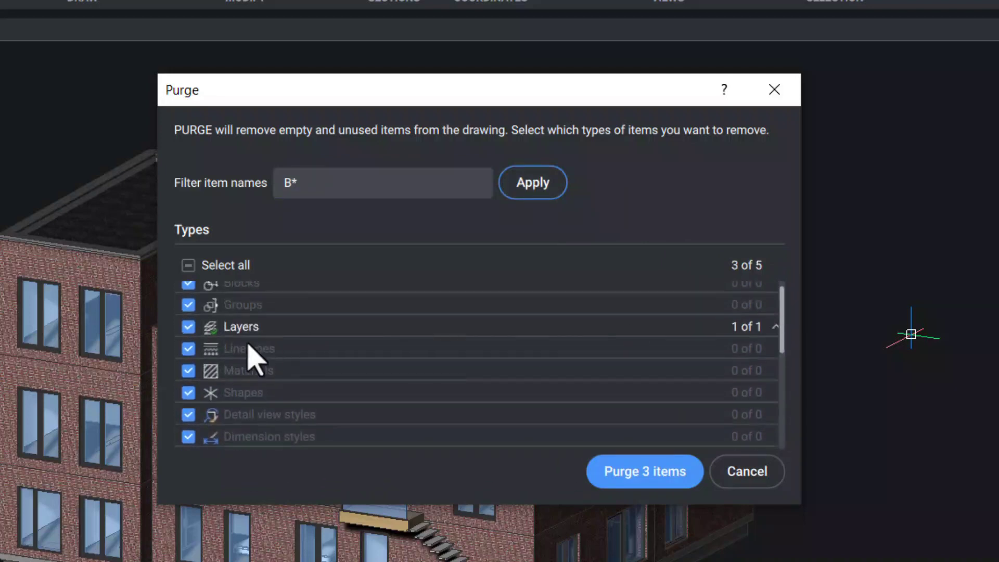
Expand Layers and Visual styles to reveal BRX_2D_Swing, Black & White and BM_Tangent
{"action": "left_click", "coordinate": [245, 327]}
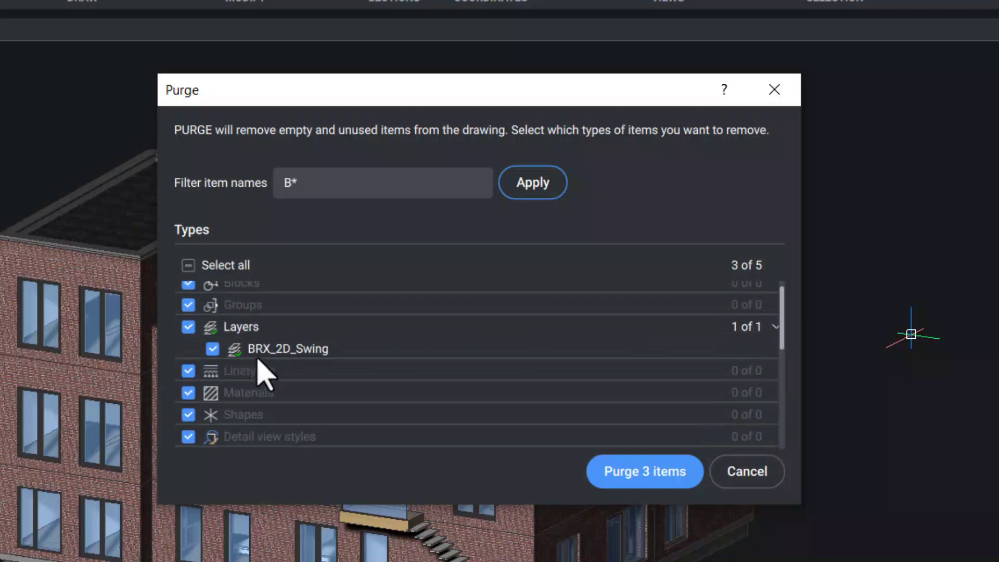
{"action": "scroll", "coordinate": [782, 312], "scroll_direction": "up", "scroll_amount": 1}
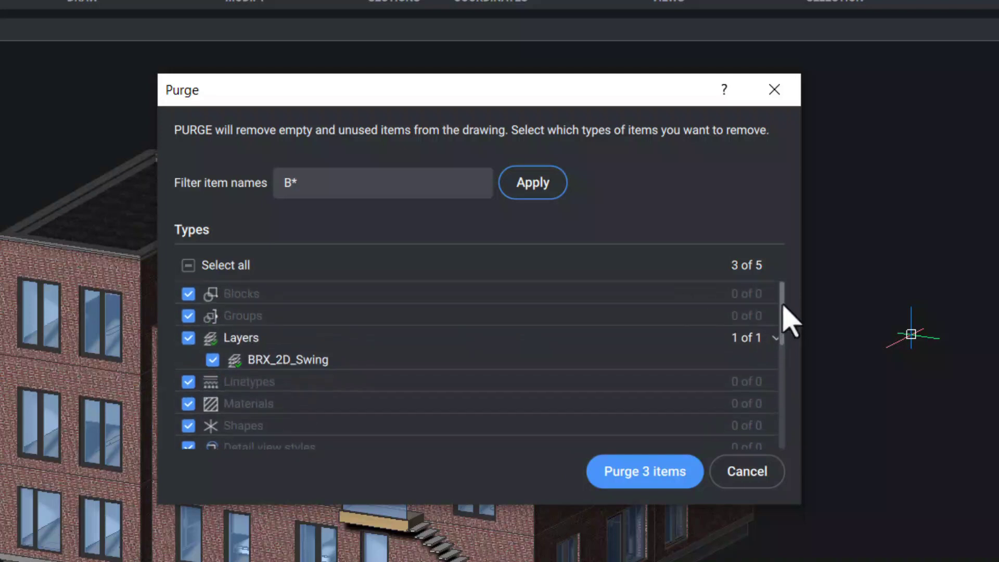
{"action": "left_click_drag", "start_coordinate": [784, 308], "coordinate": [785, 417]}
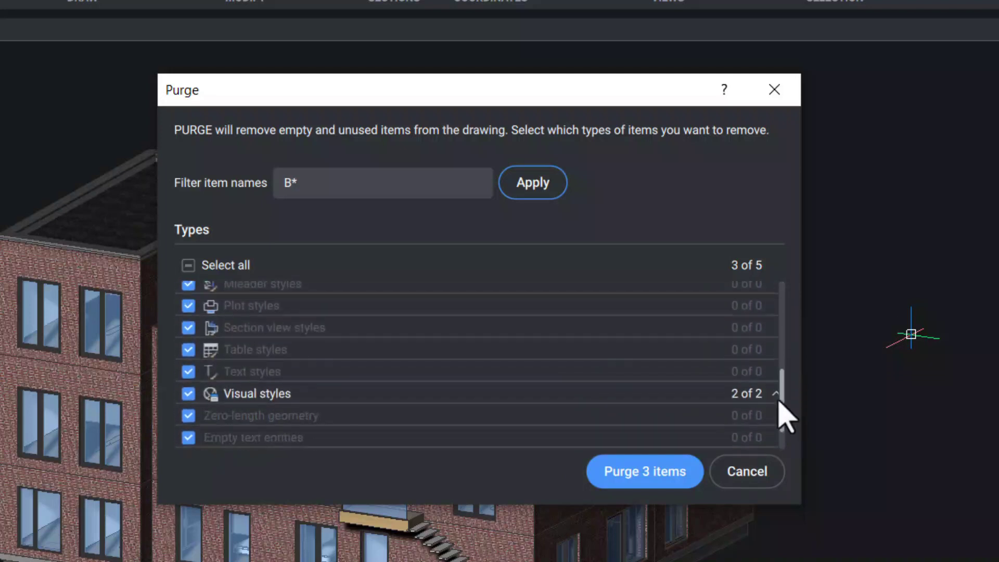
{"action": "left_click", "coordinate": [275, 398]}
{"action": "scroll", "coordinate": [785, 408], "scroll_direction": "down", "scroll_amount": 4}
{"action": "scroll", "coordinate": [760, 398], "scroll_direction": "up", "scroll_amount": 1}
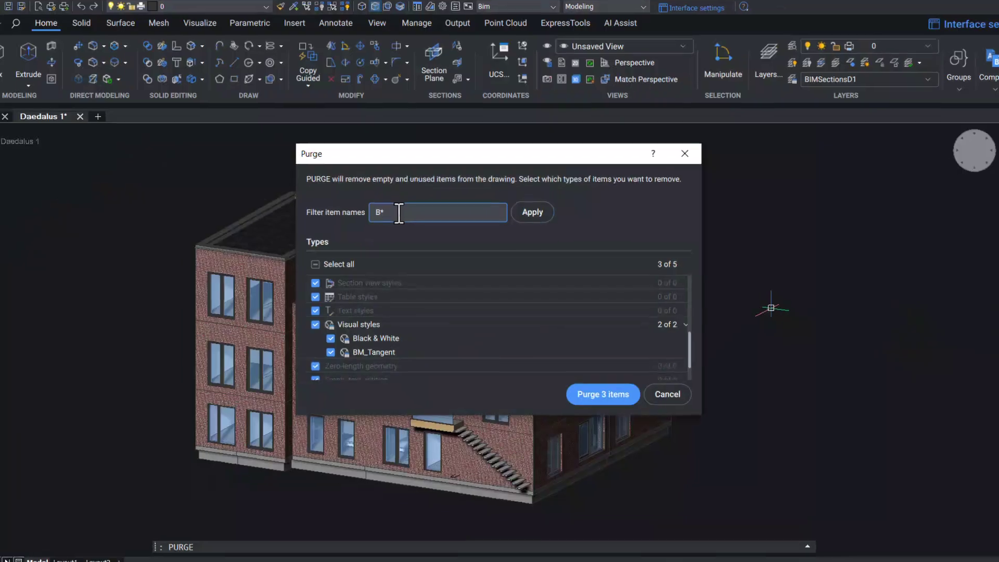
Delete the B* name filter and apply, listing all purgeable items again
{"action": "left_click", "coordinate": [320, 183]}
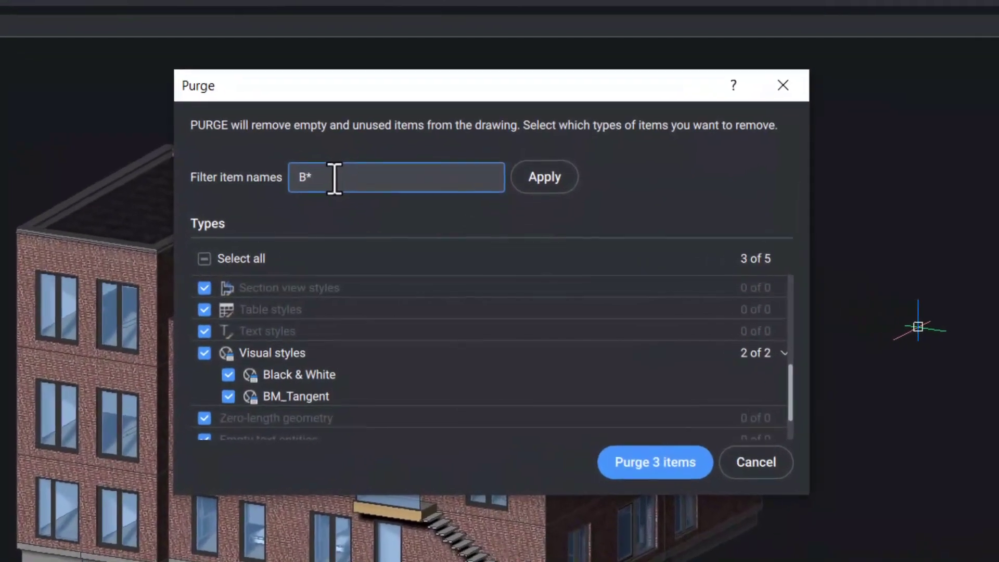
{"action": "double_click", "coordinate": [335, 178]}
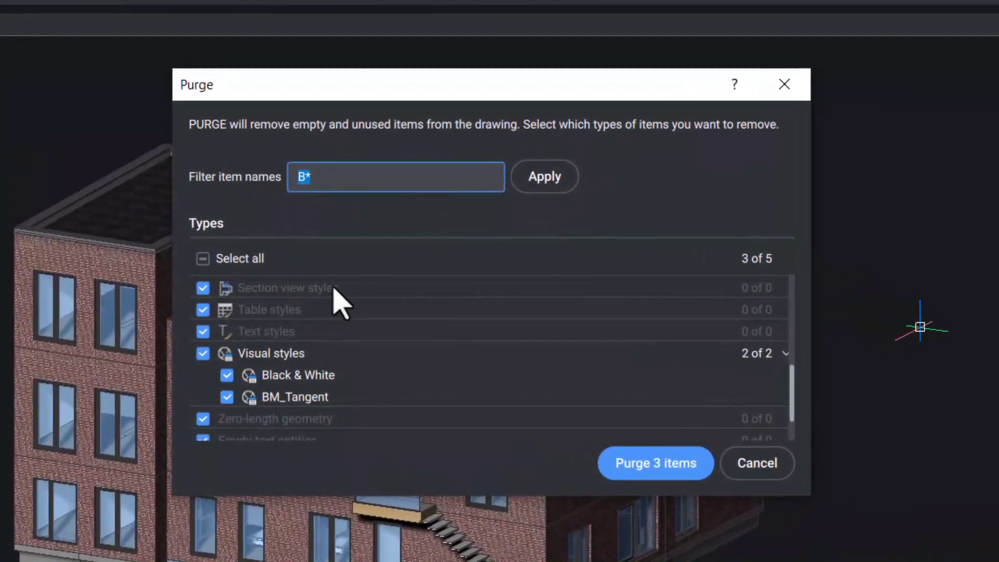
{"action": "key", "text": "BackSpace"}
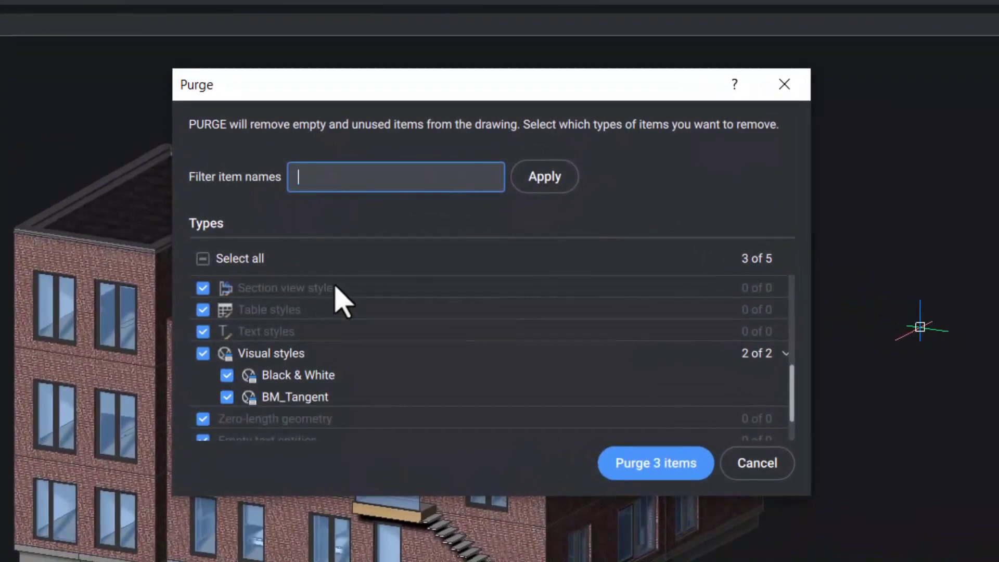
{"action": "left_click", "coordinate": [531, 178]}
{"action": "scroll", "coordinate": [327, 345], "scroll_direction": "up", "scroll_amount": 10}
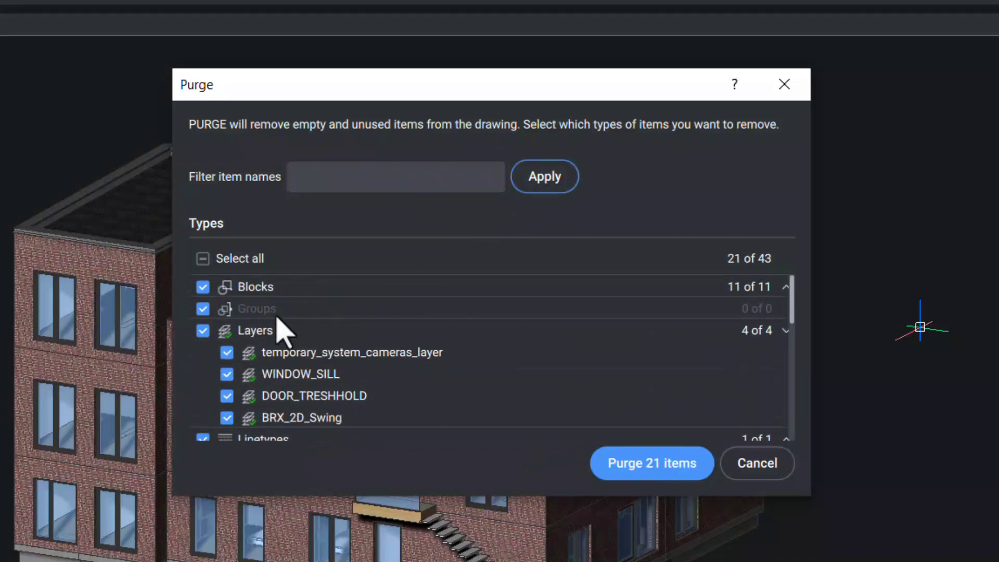
Under Blocks, uncheck _ElevationCallout so only 20 items remain to purge
{"action": "left_click", "coordinate": [259, 291]}
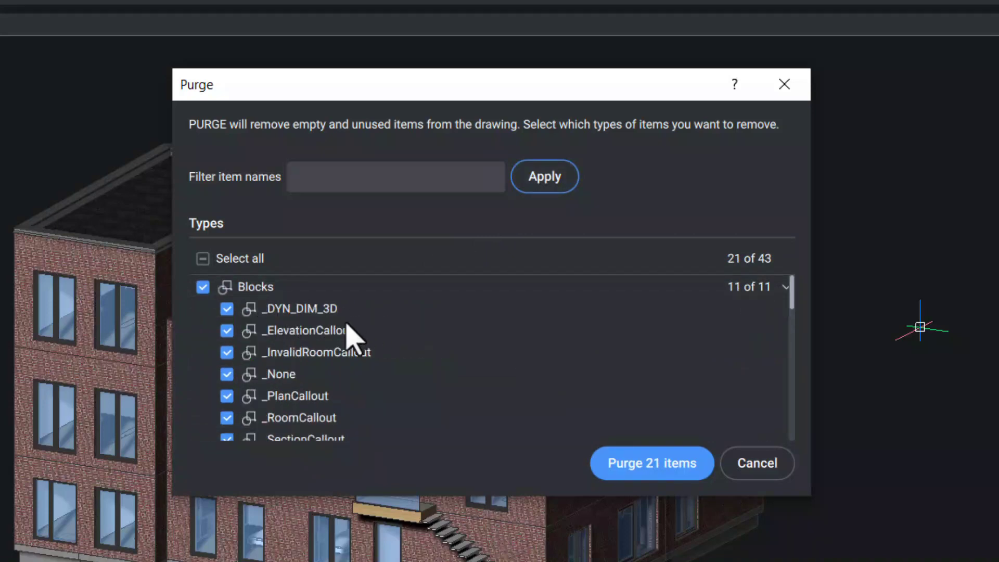
{"action": "scroll", "coordinate": [336, 344], "scroll_direction": "down", "scroll_amount": 5}
{"action": "scroll", "coordinate": [335, 341], "scroll_direction": "up", "scroll_amount": 5}
{"action": "left_click", "coordinate": [229, 333]}
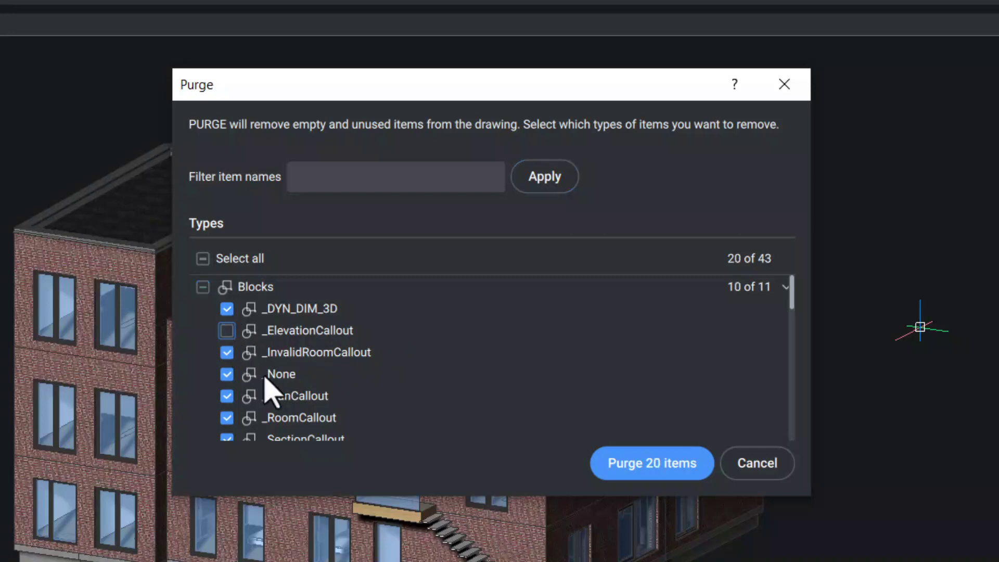
{"action": "scroll", "coordinate": [622, 338], "scroll_direction": "down", "scroll_amount": 10}
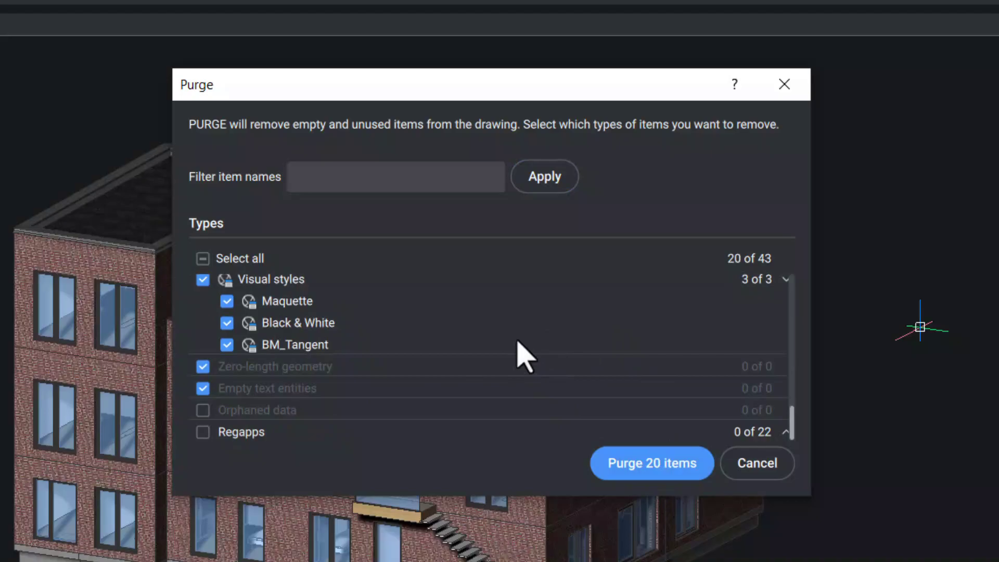
{"action": "scroll", "coordinate": [517, 354], "scroll_direction": "up", "scroll_amount": 10}
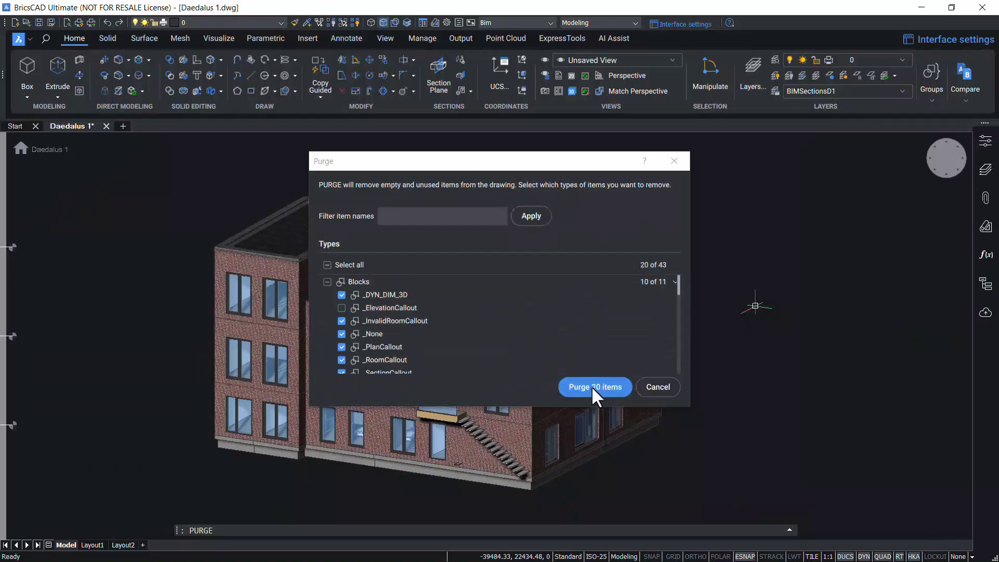
Purge the 20 checked unused items, keeping block _ElevationCallout
{"action": "left_click", "coordinate": [592, 388]}
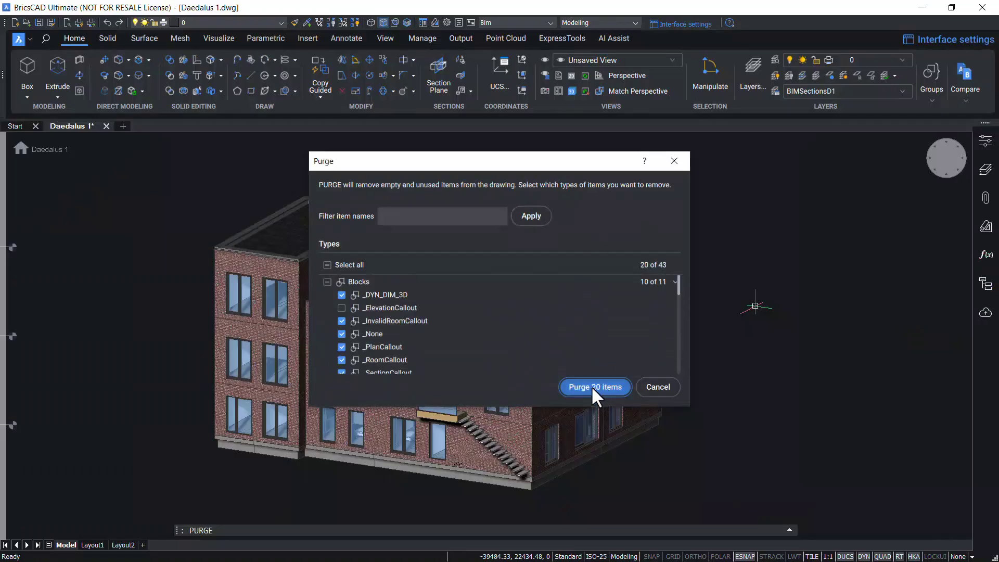